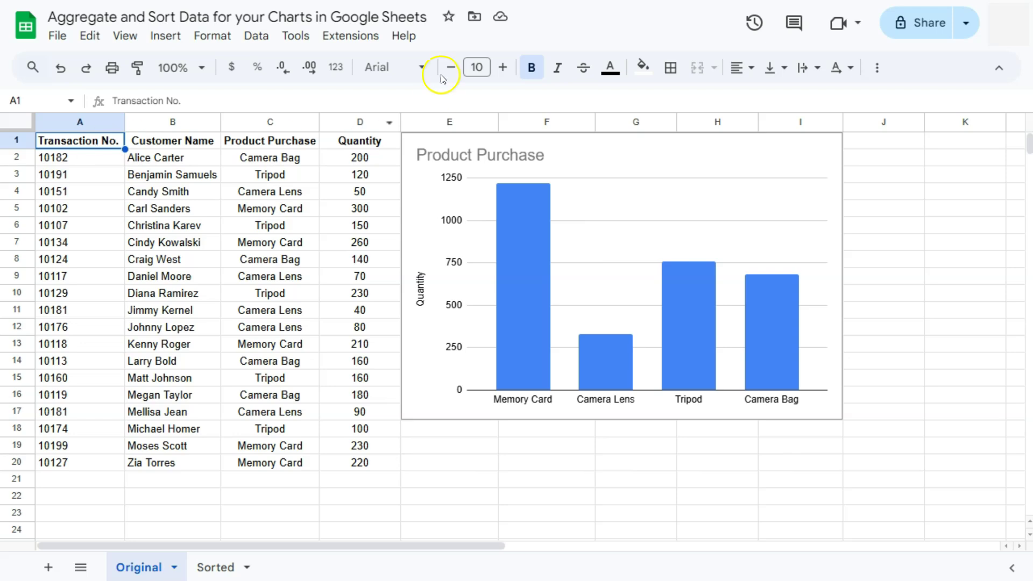
- Switch to the Sorted sheet and select cell F3 for the formula
click(219, 571)
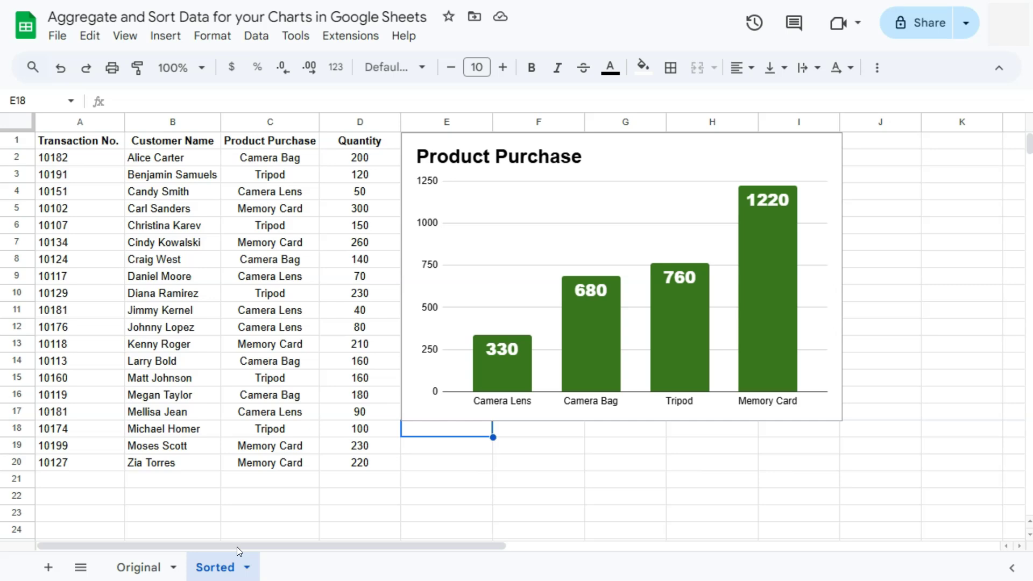
click(534, 181)
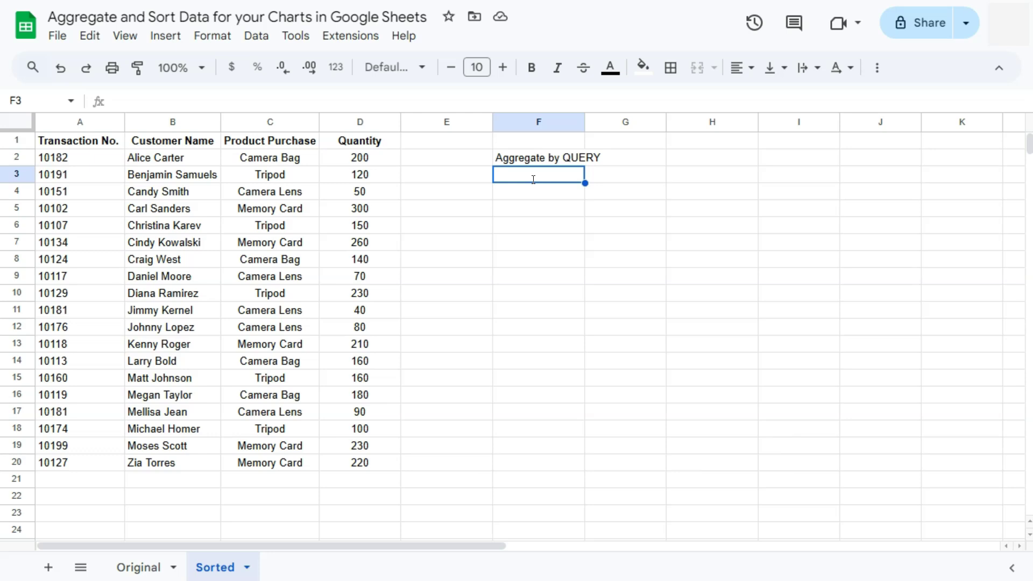
- In F3, enter =QUERY(A2:D20,"Select C, SUM(D) Group by C") to total quantity per product
text(=)
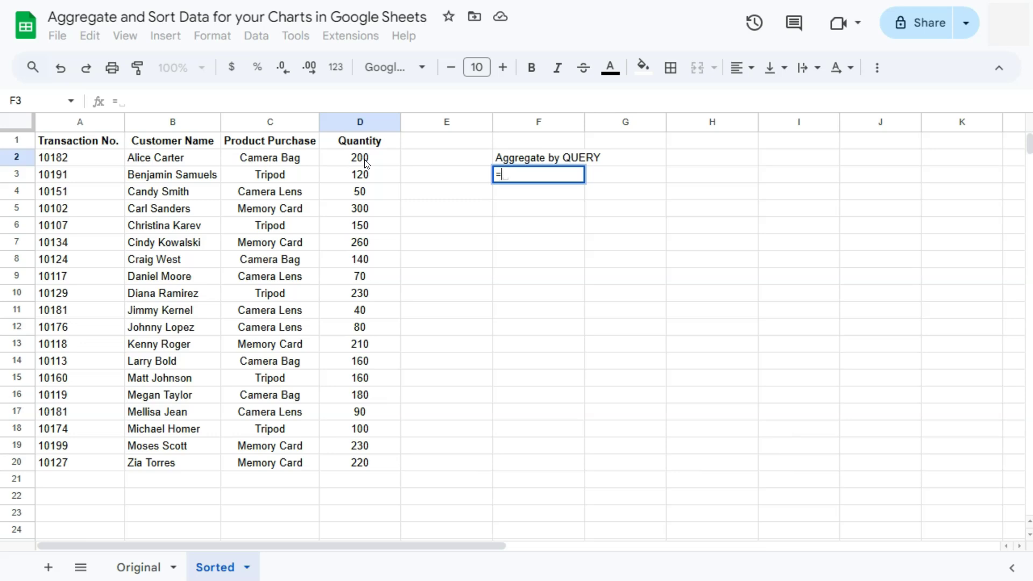
click(300, 158)
click(292, 175)
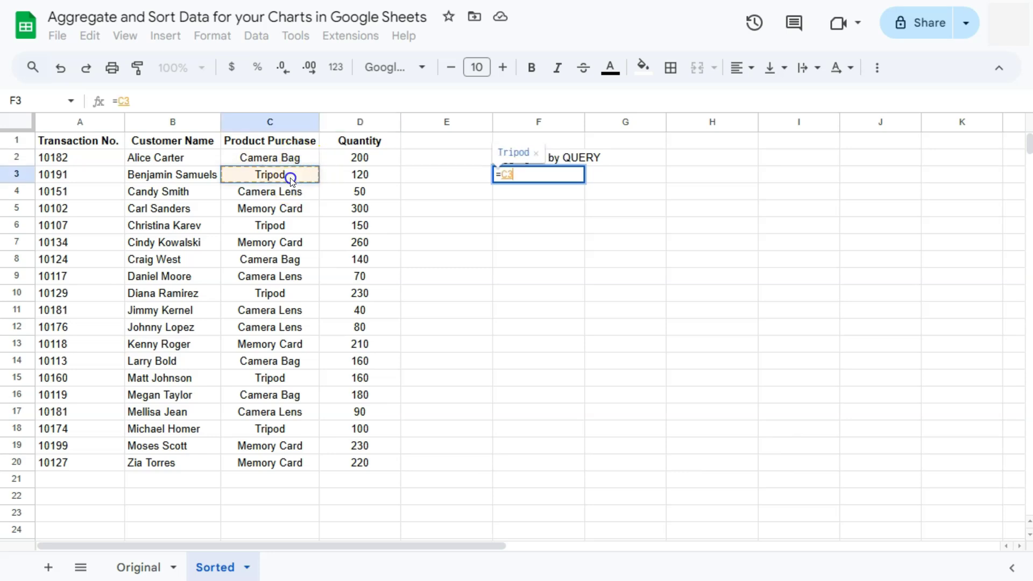
click(293, 190)
click(295, 209)
click(531, 176)
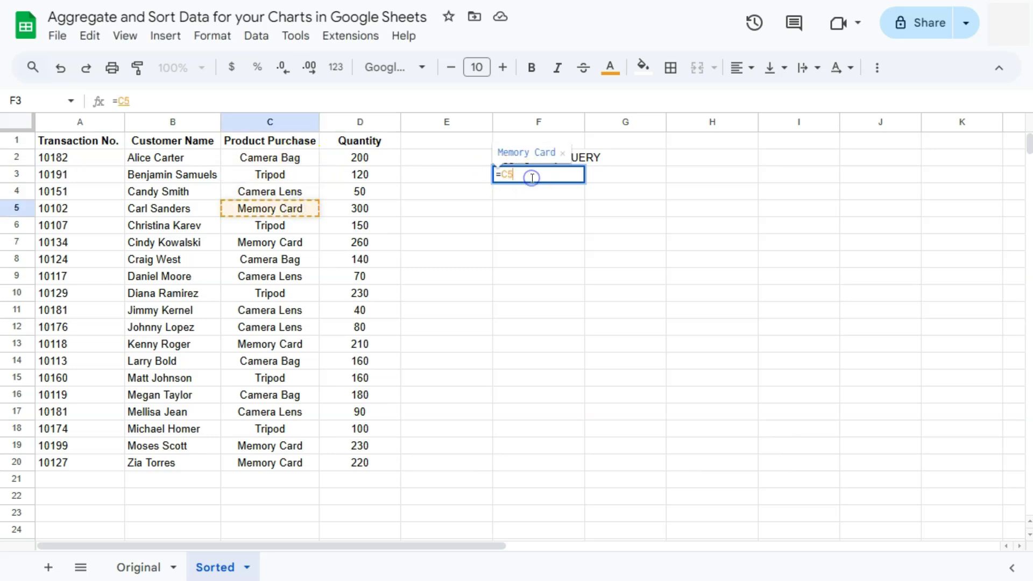
key(BackSpace)
key(BackSpace)
text(Q)
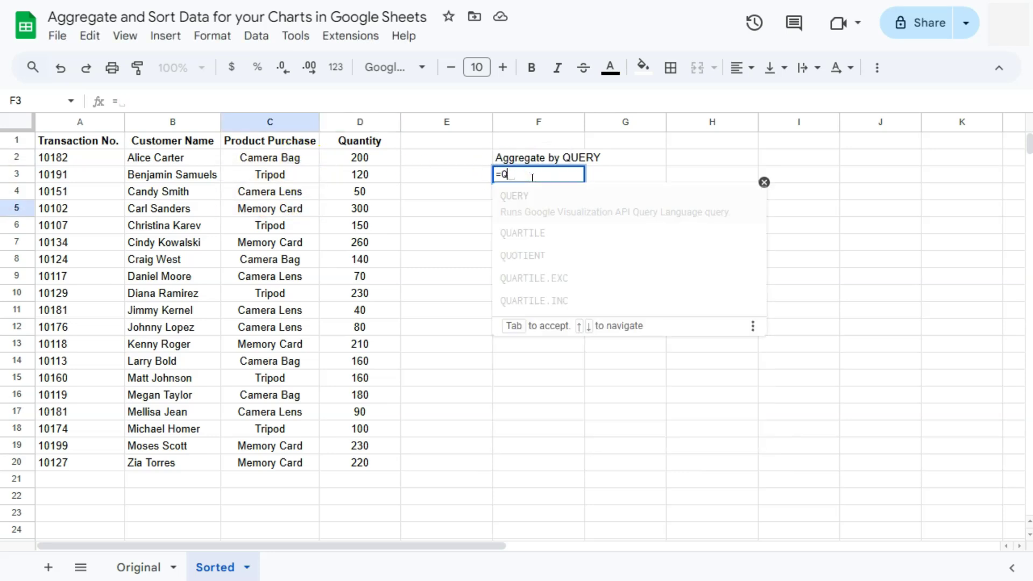
text(uery)
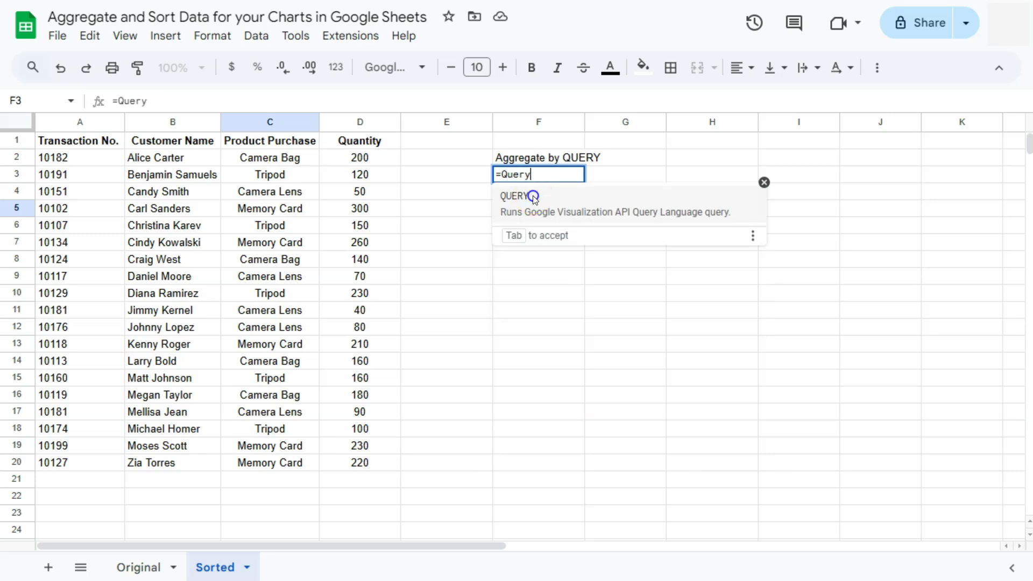
click(533, 196)
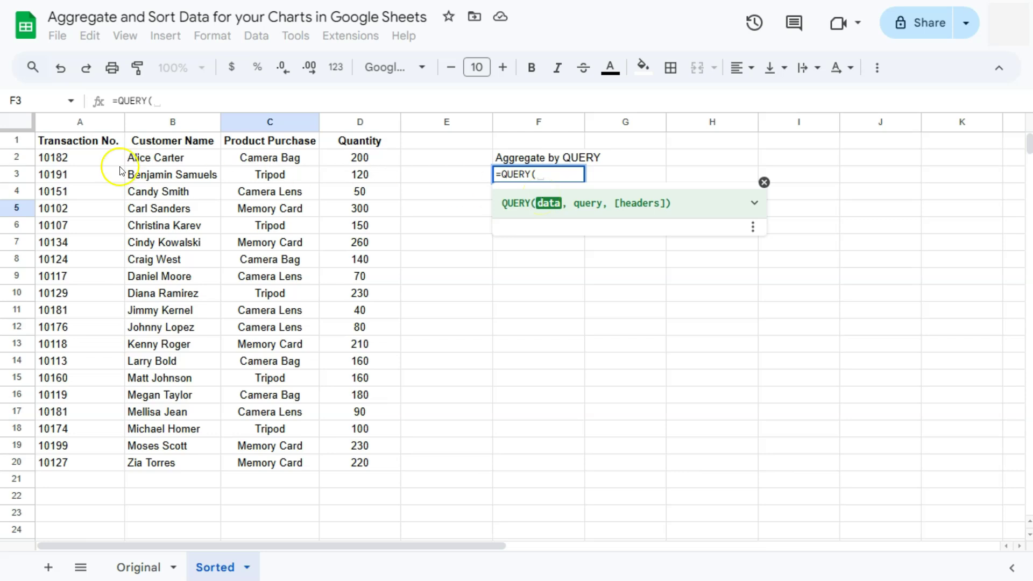
drag(108, 162, 372, 463)
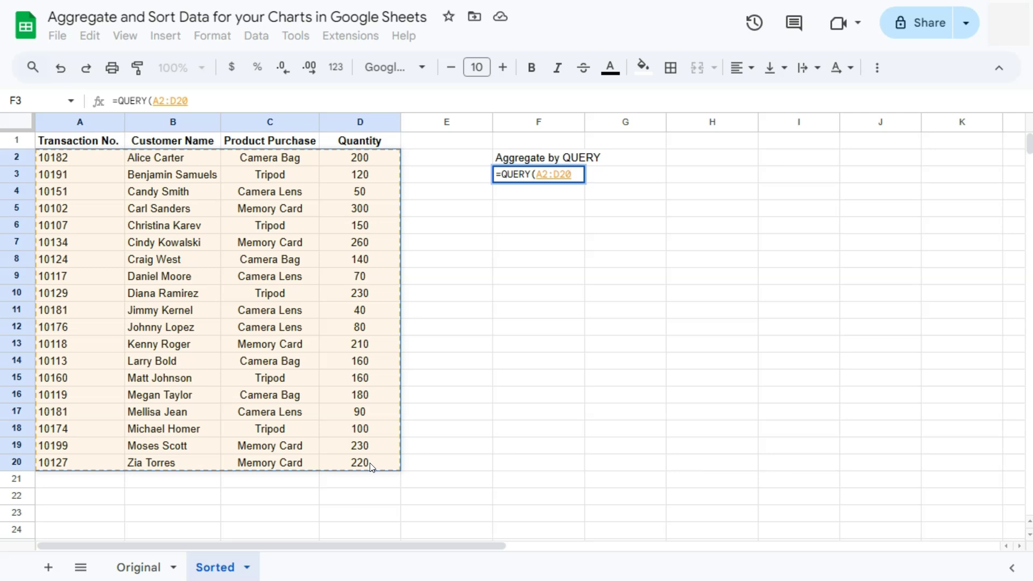
text(,)
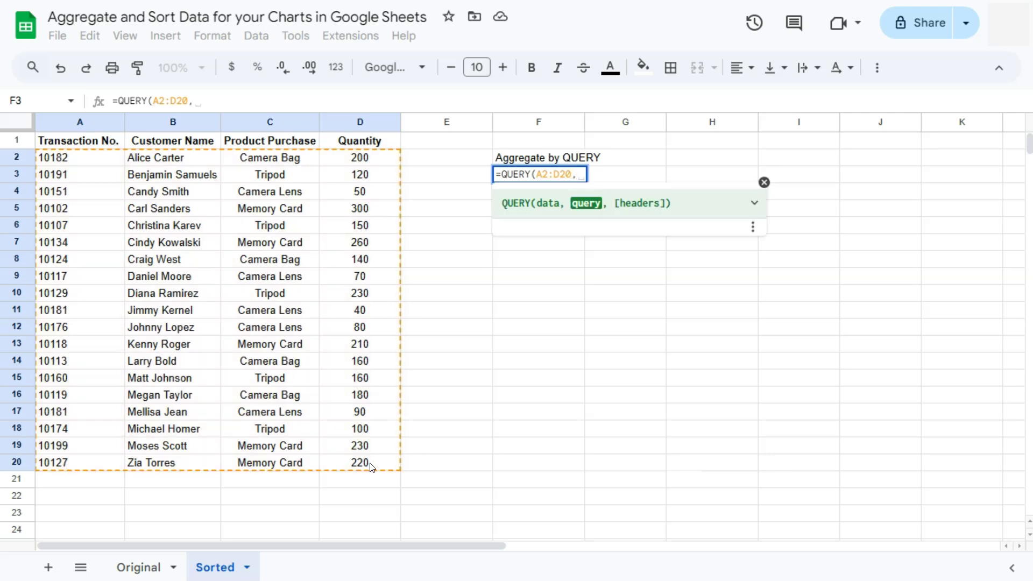
text("Select )
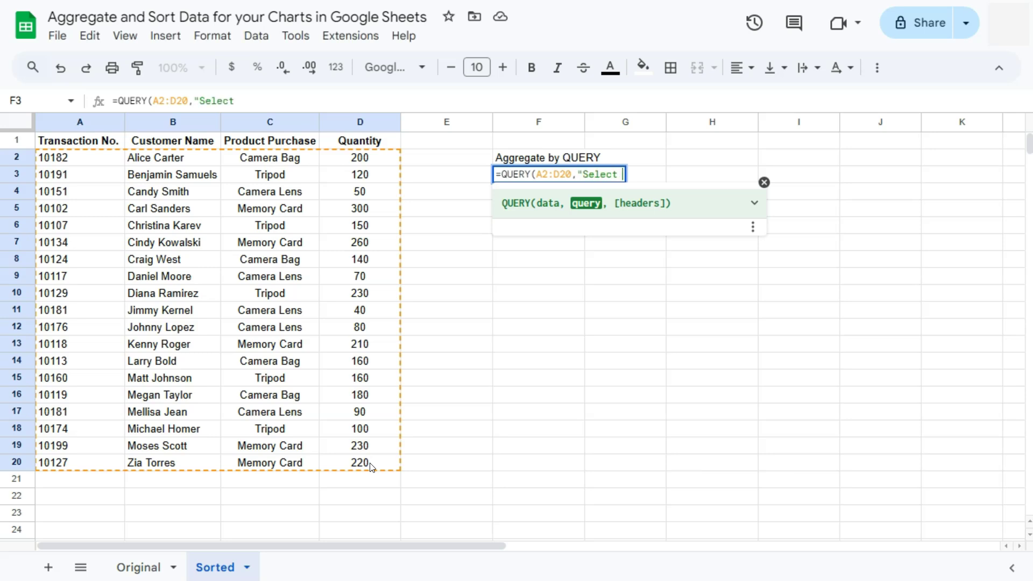
text(C)
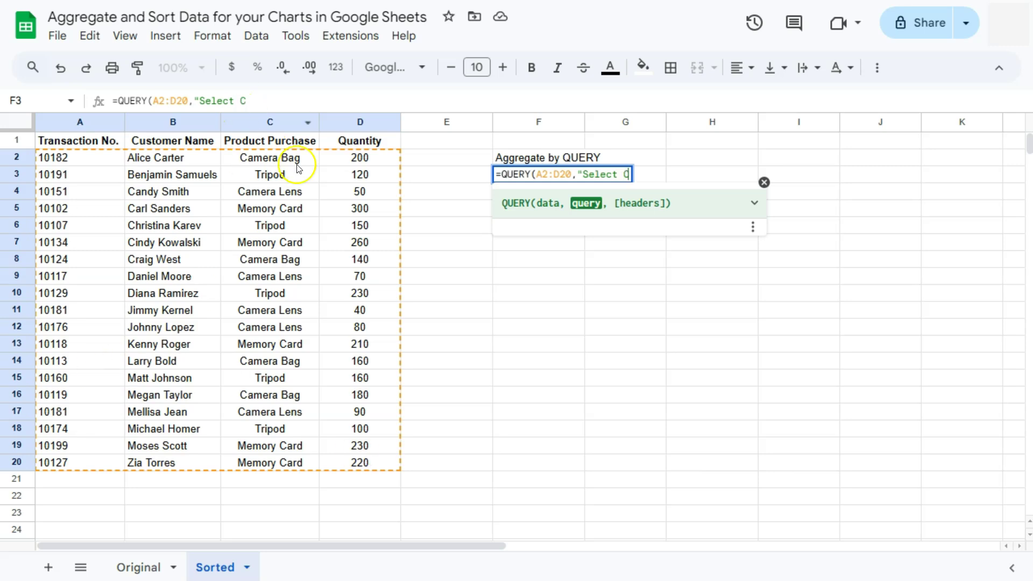
text(, SUM()
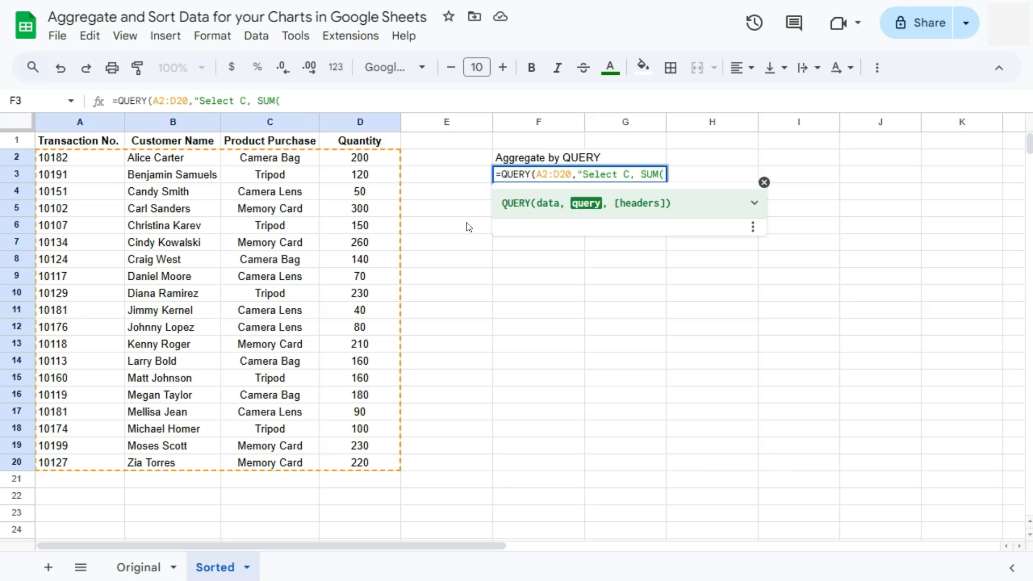
text(D) Group )
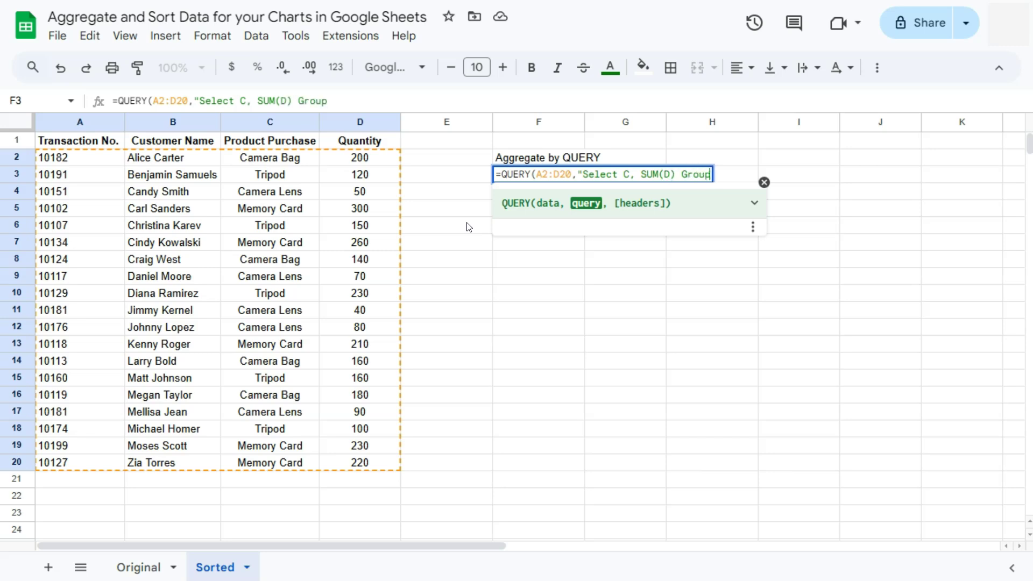
text(by C)
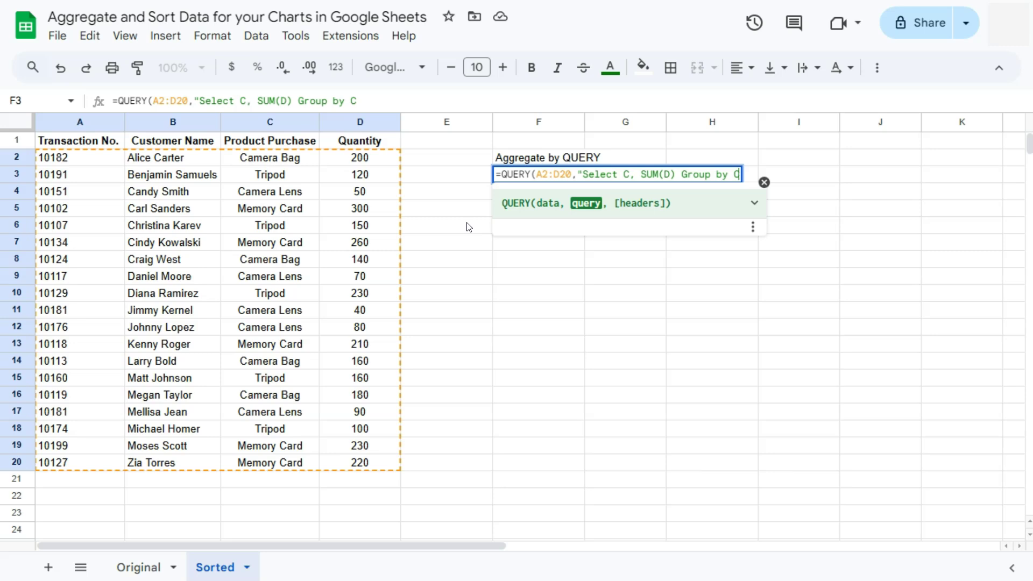
key(Return)
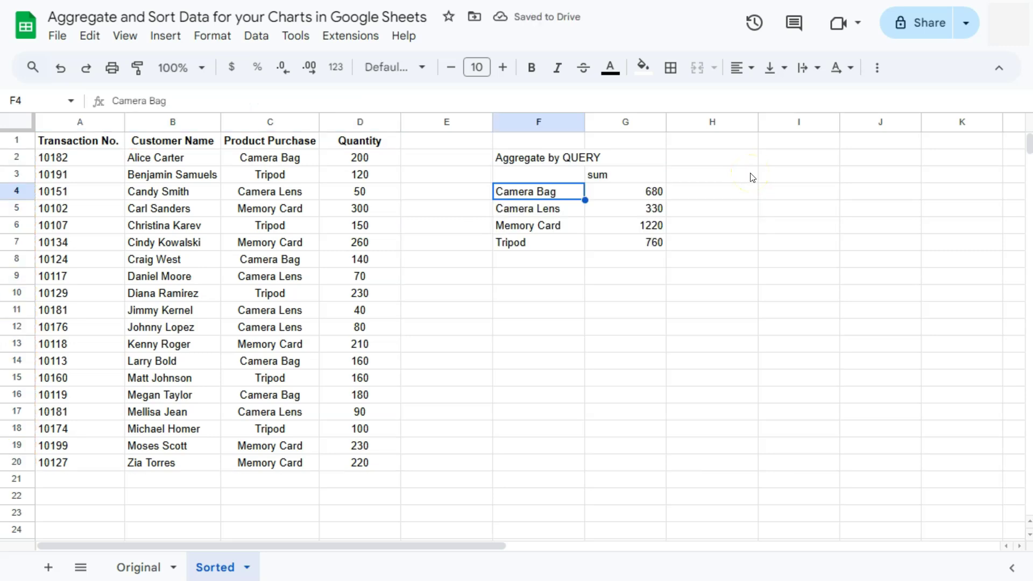
click(717, 114)
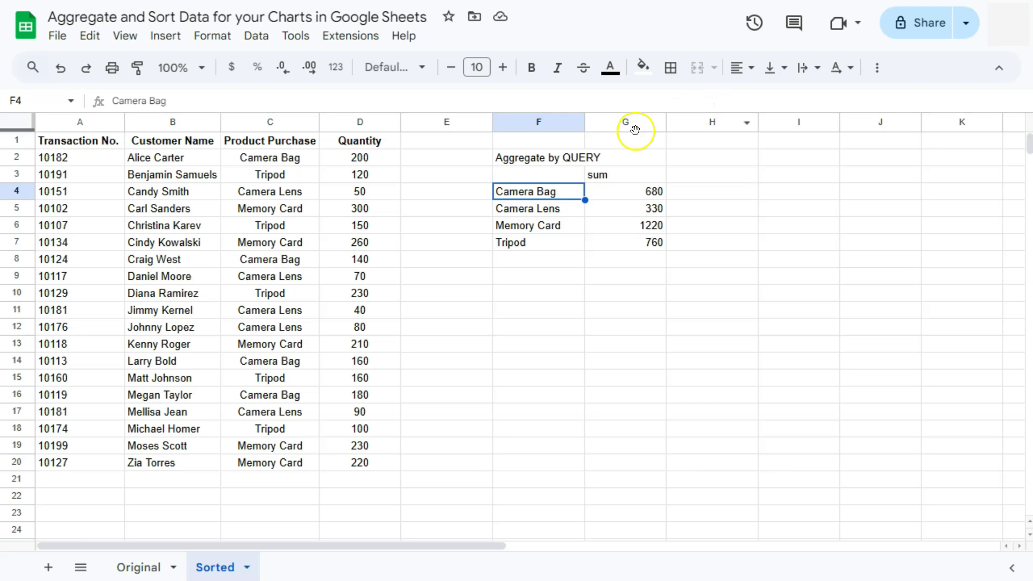
click(613, 175)
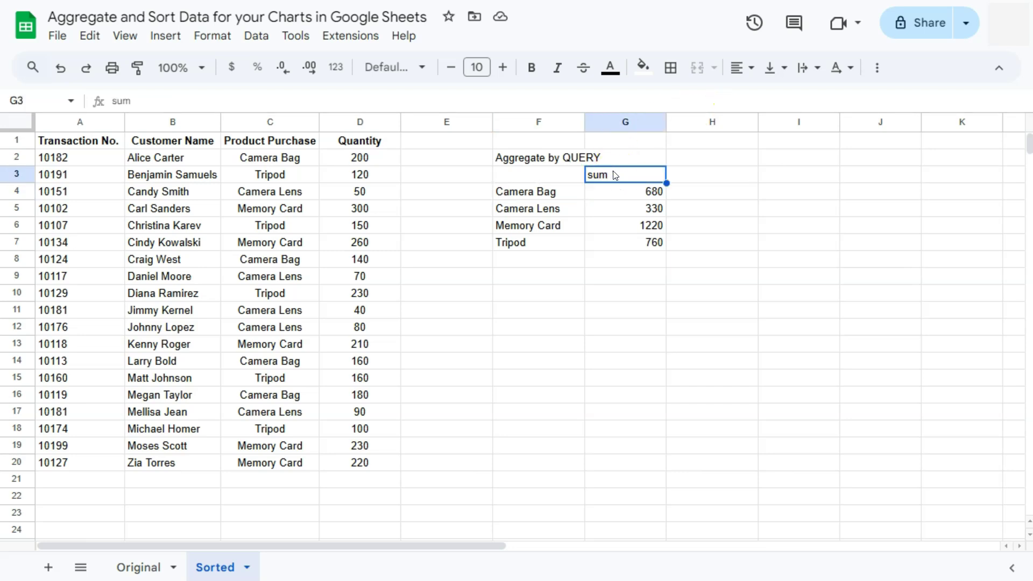
click(621, 176)
click(649, 193)
click(650, 209)
click(651, 225)
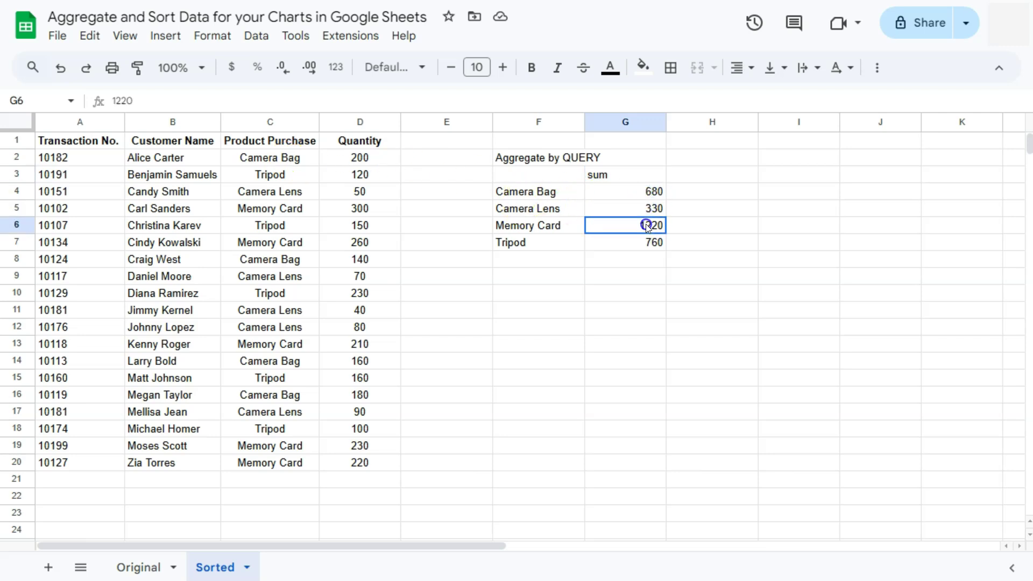
click(647, 246)
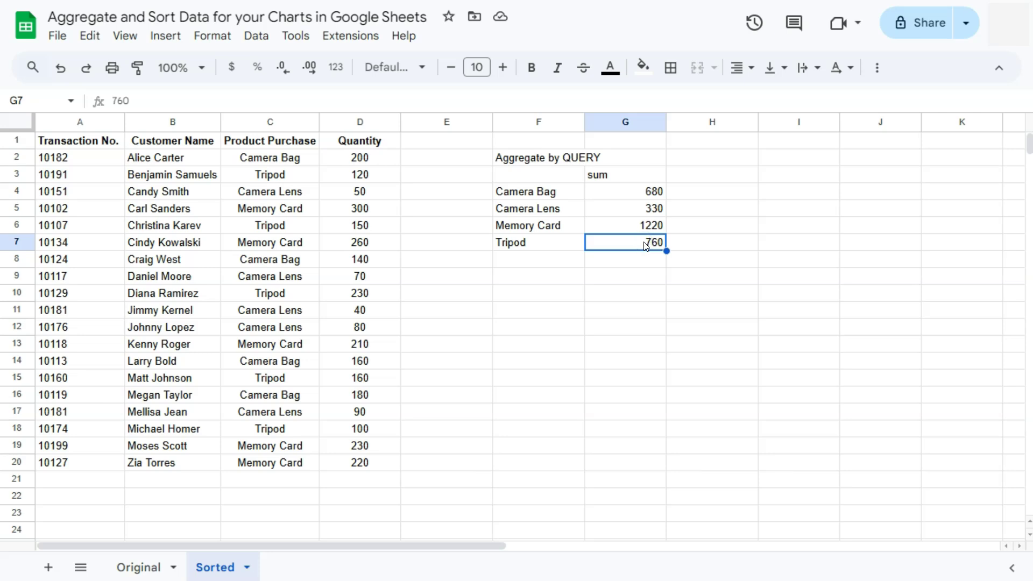
double_click(589, 241)
key(Escape)
- Wrap the F3 QUERY formula in SORT(...,2,1) to order totals ascending by quantity
double_click(532, 174)
click(500, 174)
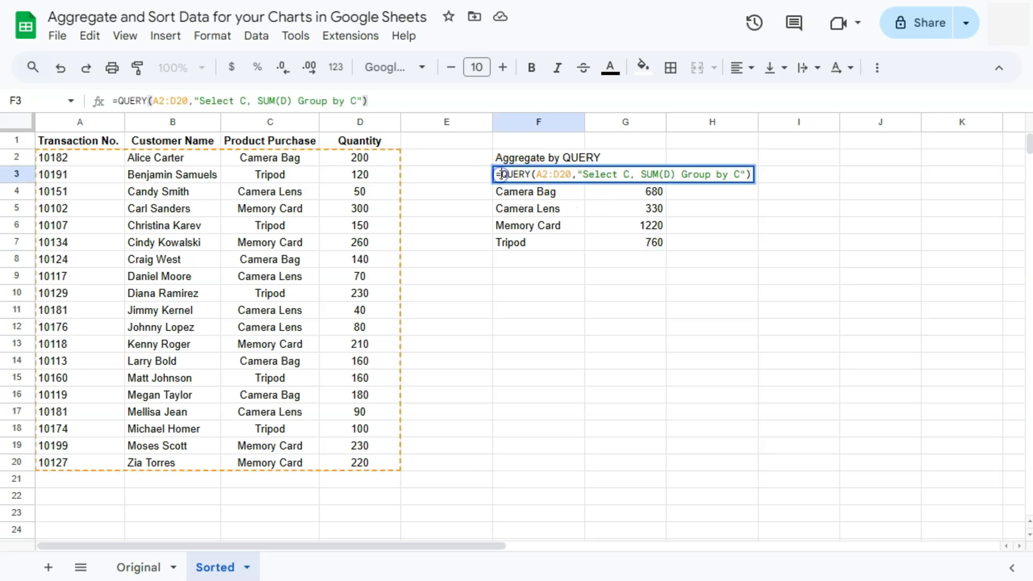
text(SORT()
click(772, 173)
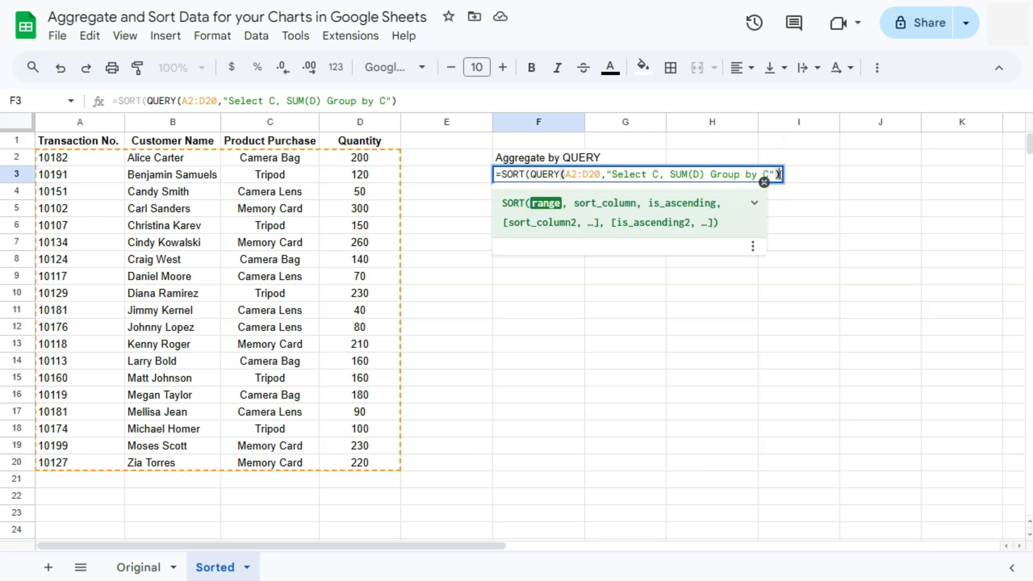
text(, )
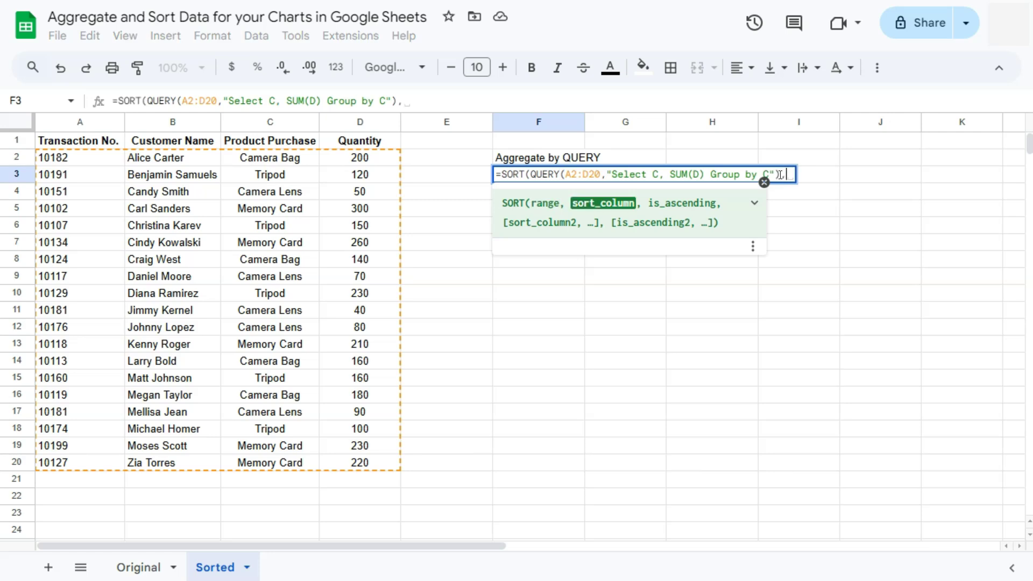
text(2)
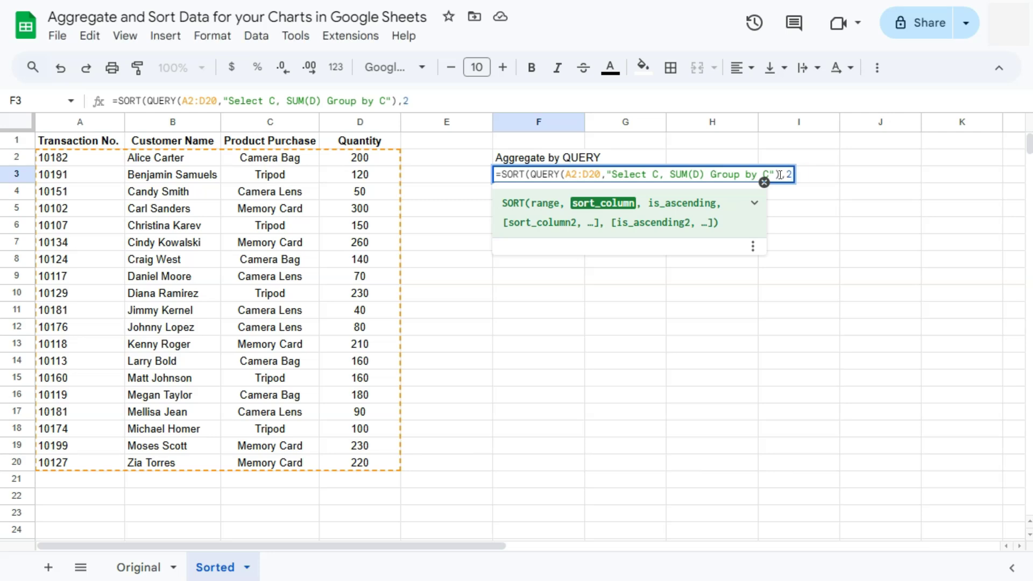
text(,)
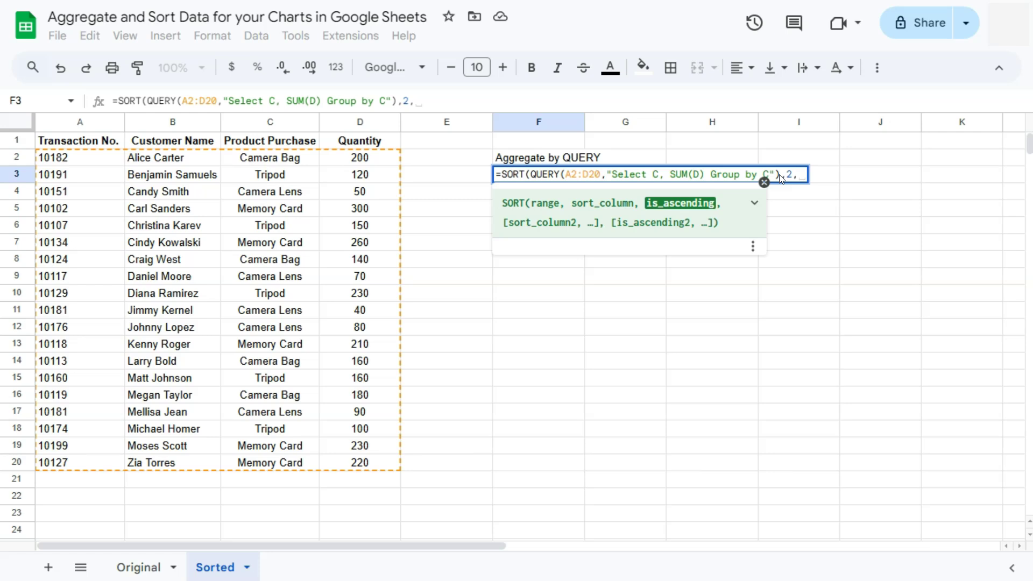
text(1)
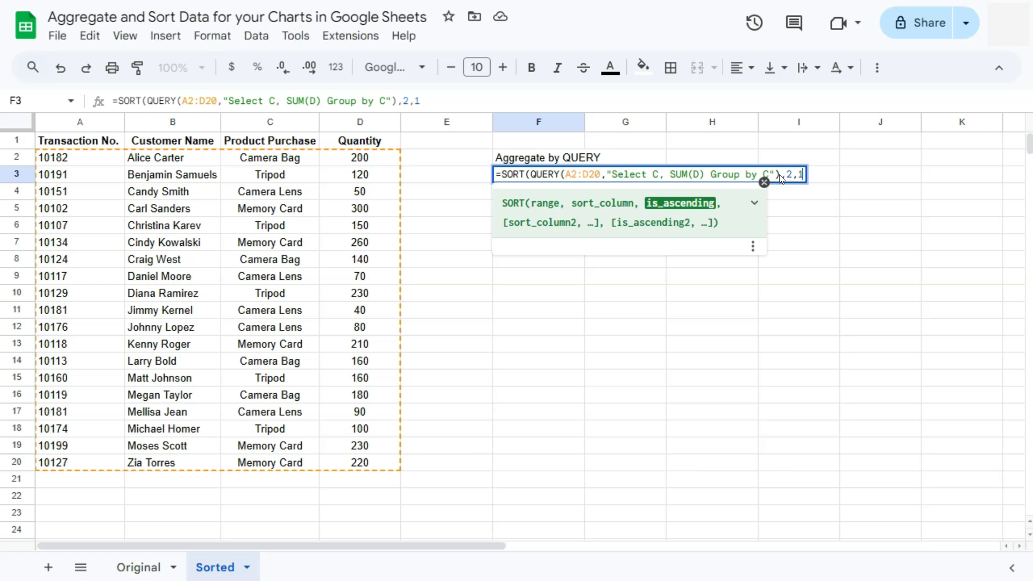
text())
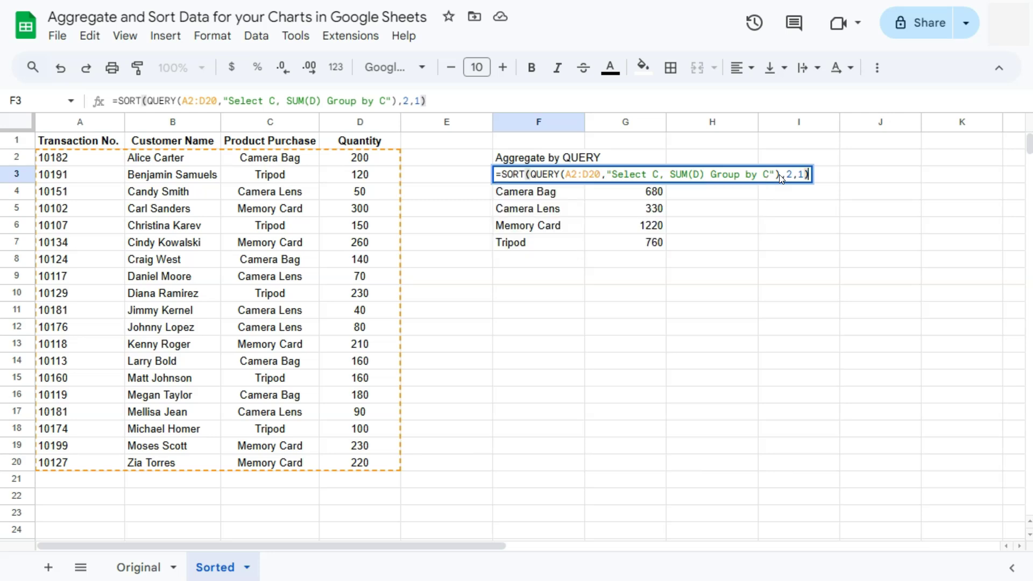
key(Return)
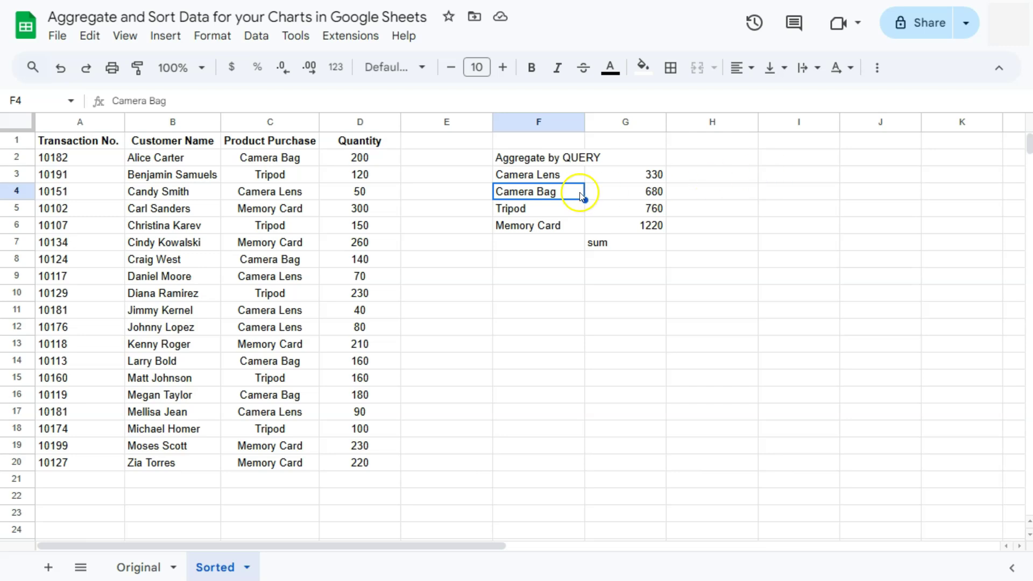
- Insert a column chart from the sorted product totals in F3:G6
drag(569, 175, 618, 231)
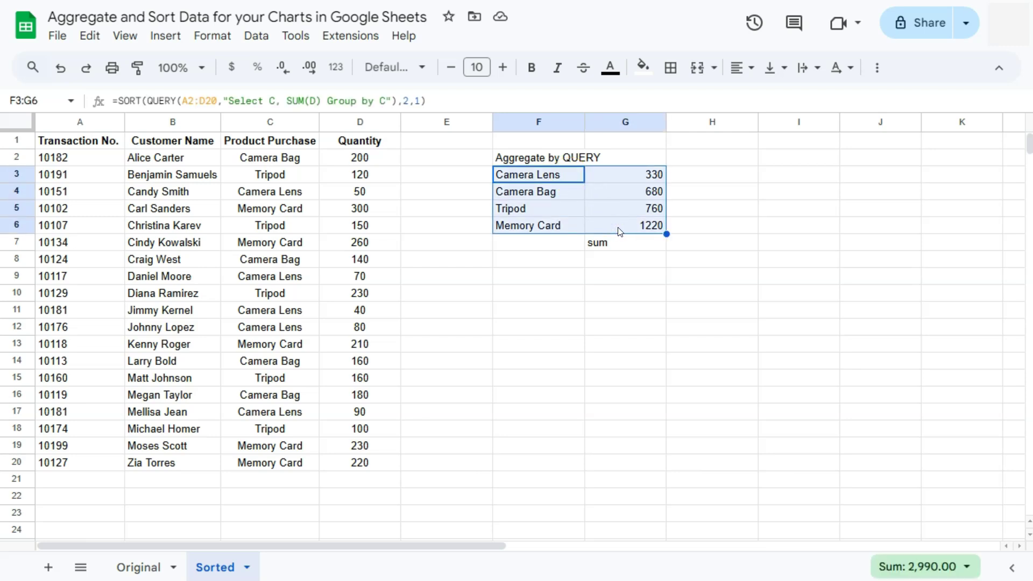
click(165, 36)
click(198, 218)
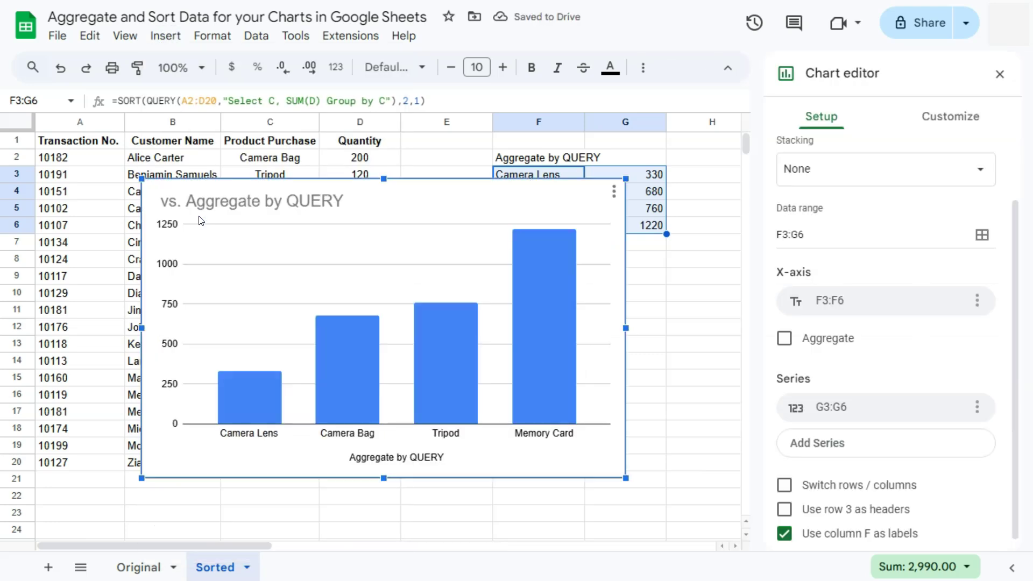
click(247, 425)
click(295, 369)
click(253, 406)
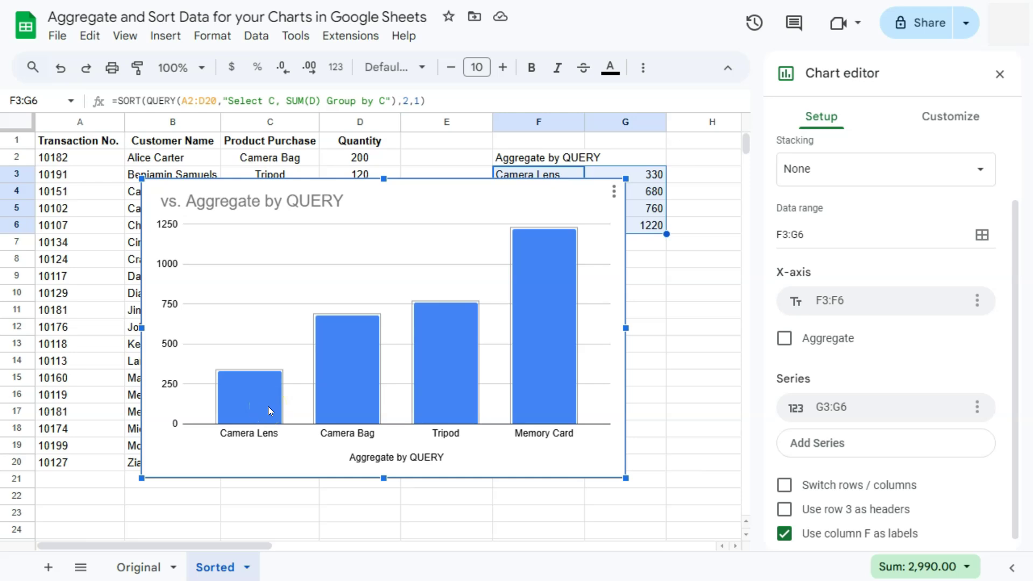
- Turn on Reverse axis order for the horizontal axis, then close the Chart editor
click(954, 118)
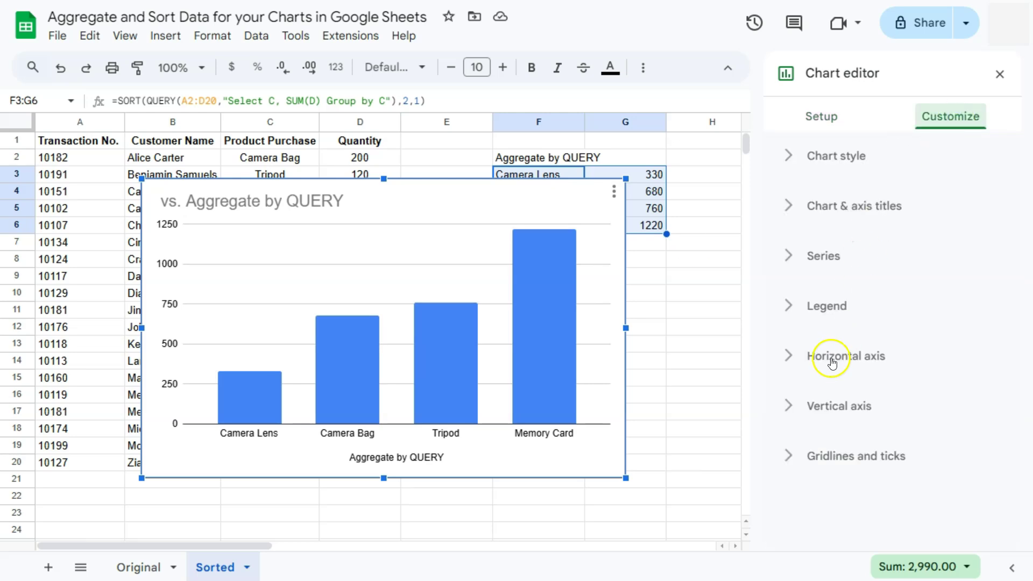
click(833, 356)
scroll(807, 533, down, 2)
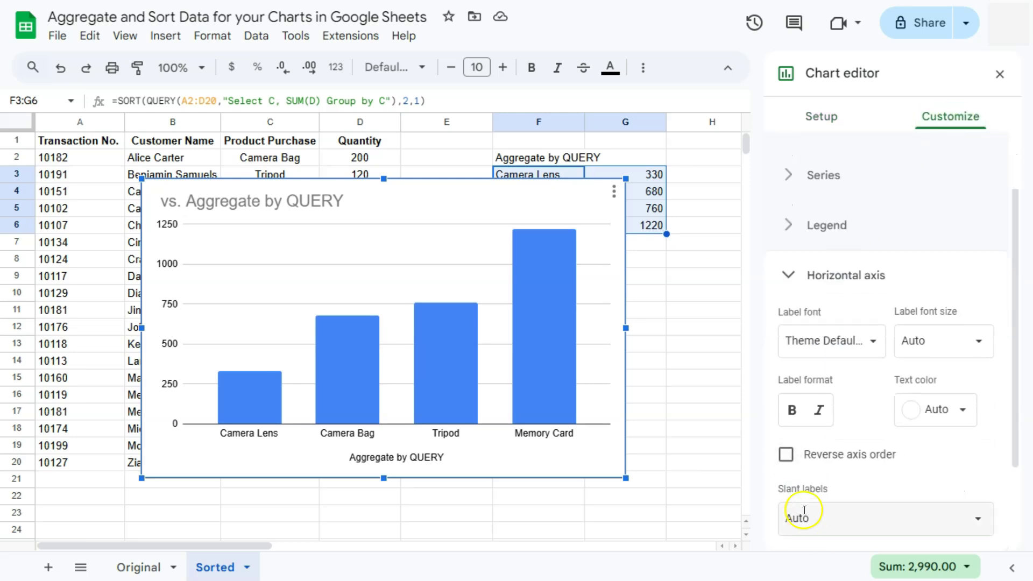
click(787, 454)
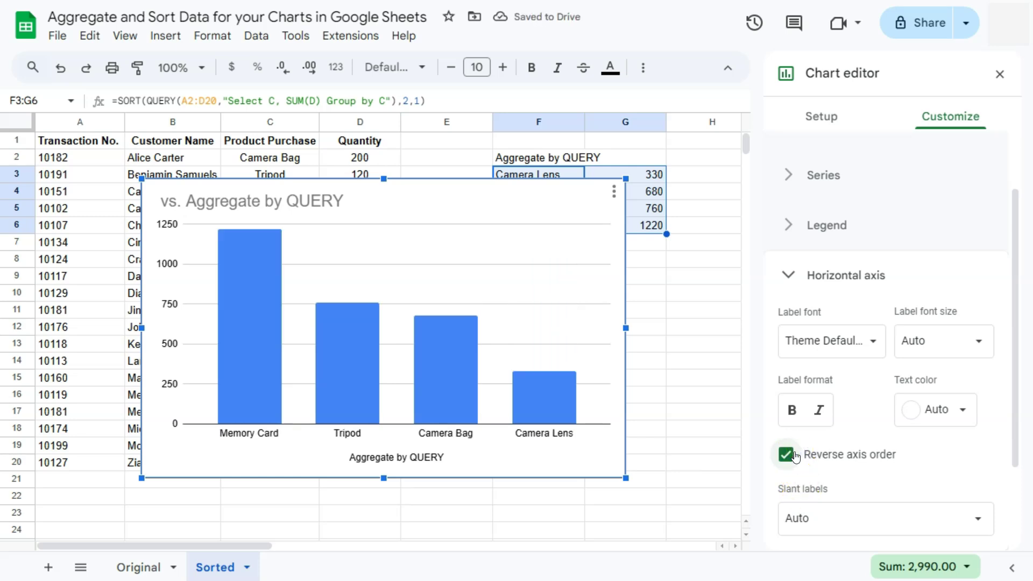
click(791, 455)
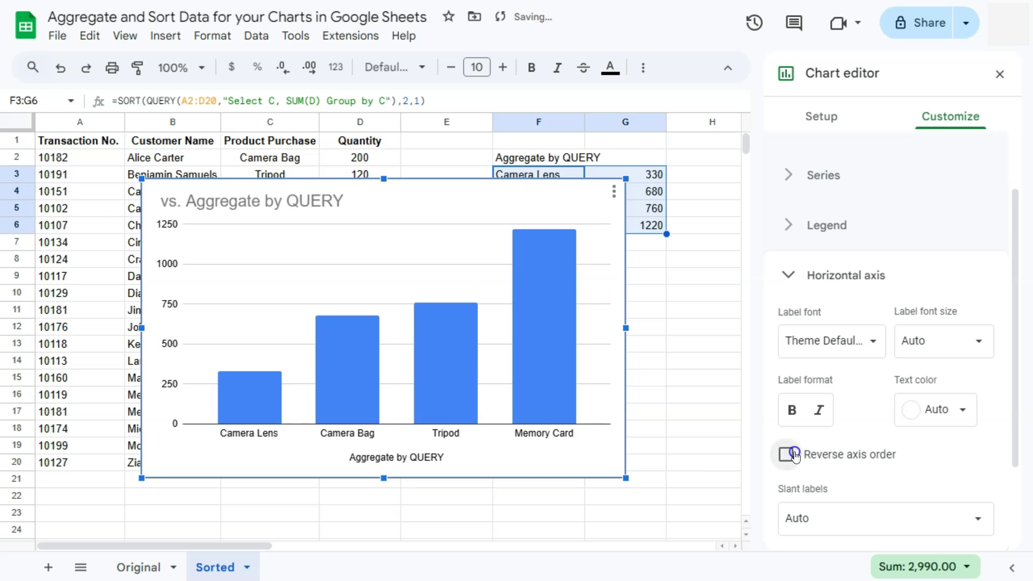
click(795, 454)
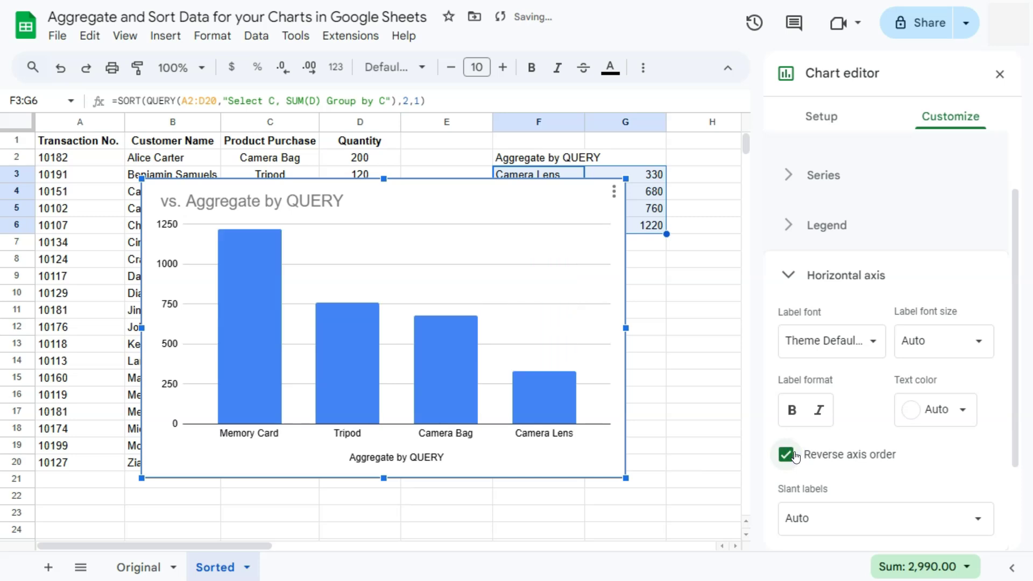
click(1000, 74)
click(633, 156)
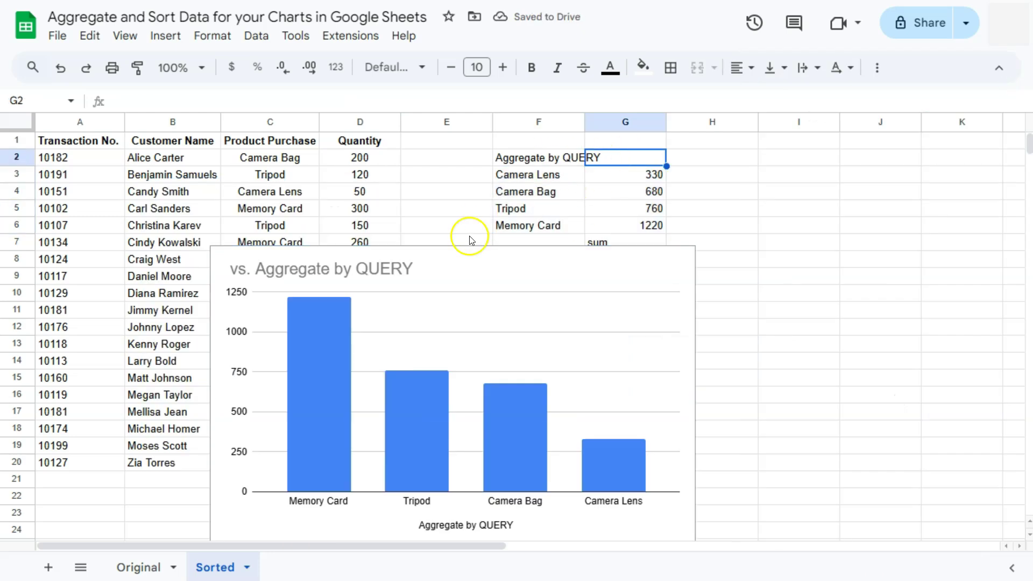
- Drag the chart up beside the data over columns E–J, then return to cell A1
drag(442, 261, 653, 153)
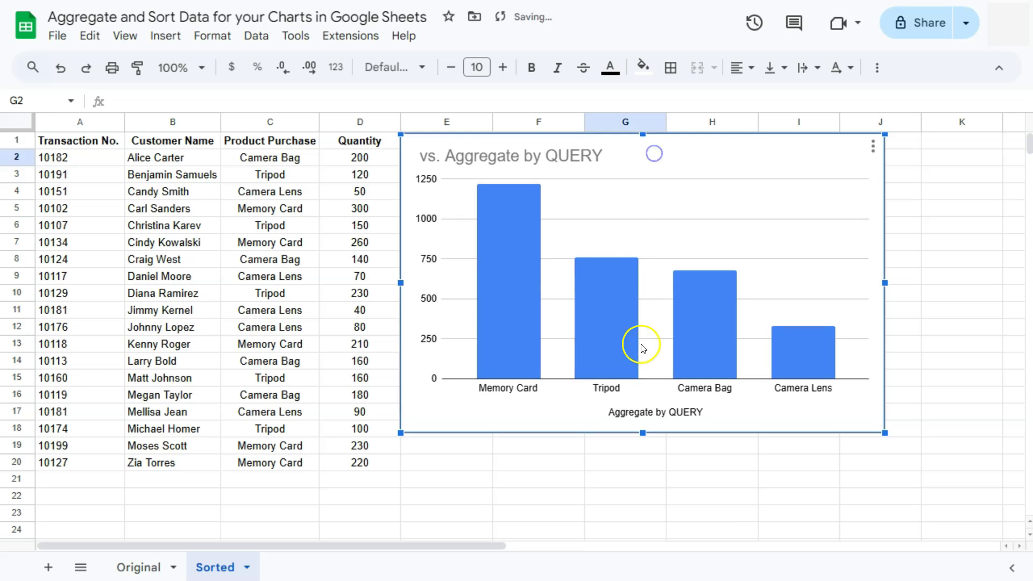
click(644, 499)
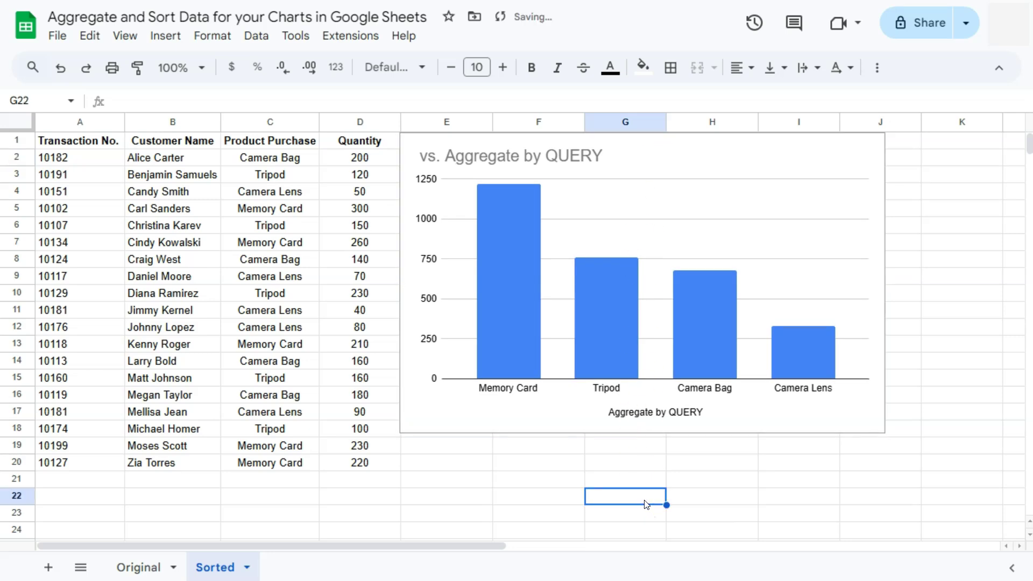
click(579, 185)
key(ctrl+Home)
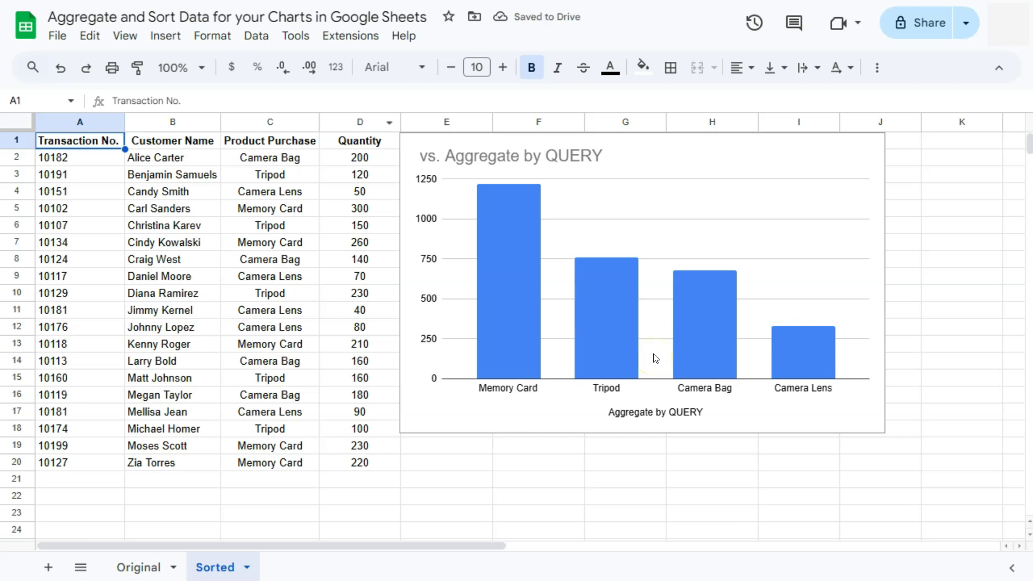
- Title the chart 'Product Purchase' and delete the horizontal axis title
click(595, 154)
double_click(609, 156)
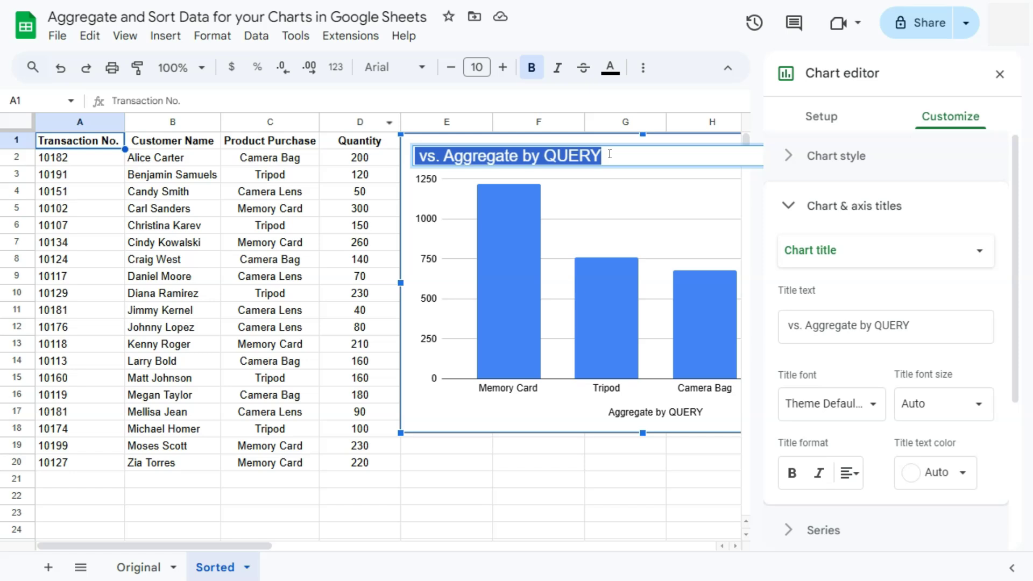
text(Product Purchase)
key(Tab)
key(Delete)
click(854, 229)
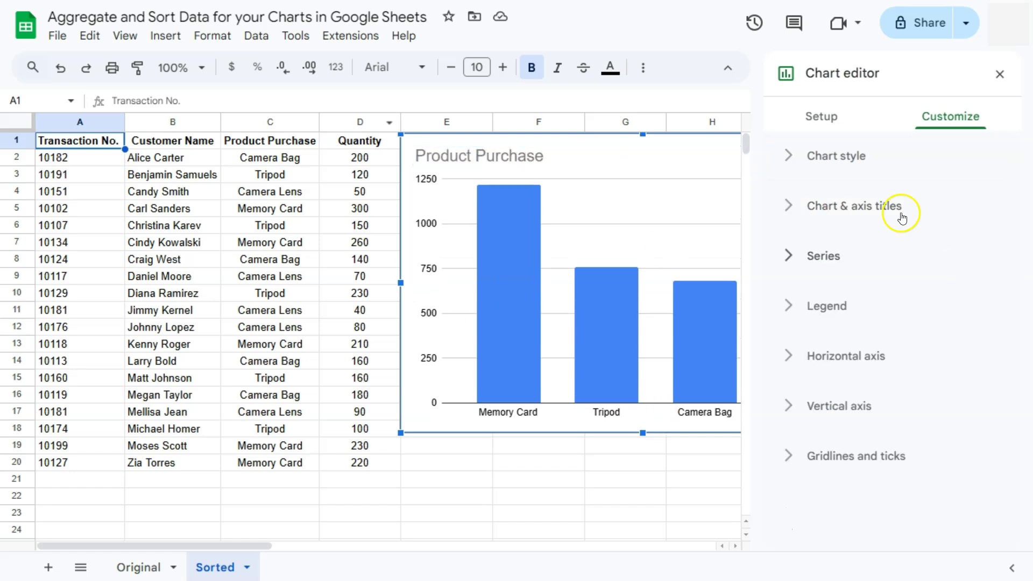
- Add data labels to the series in Garamond font, size 20
click(823, 256)
scroll(839, 415, down, 5)
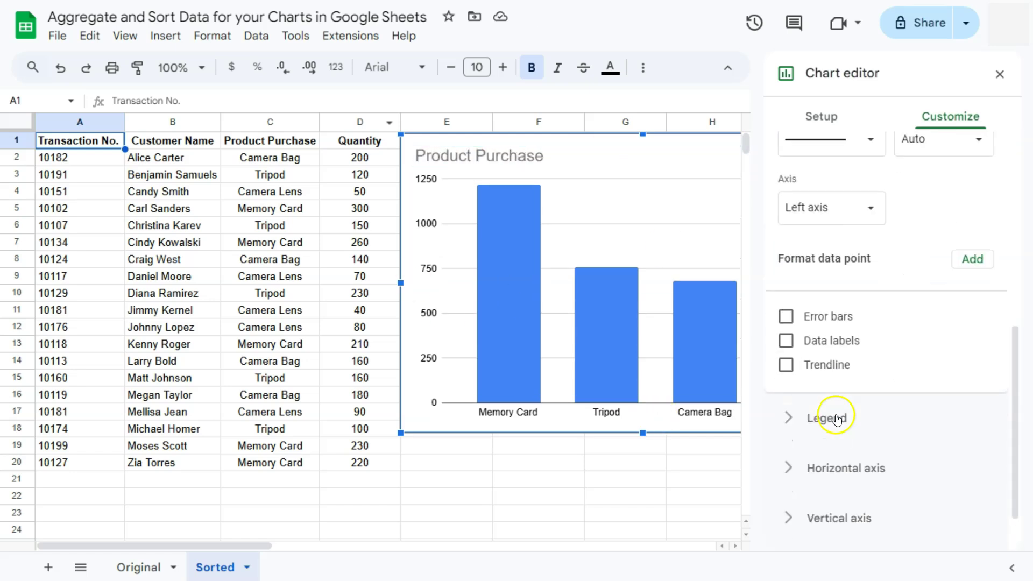
click(824, 342)
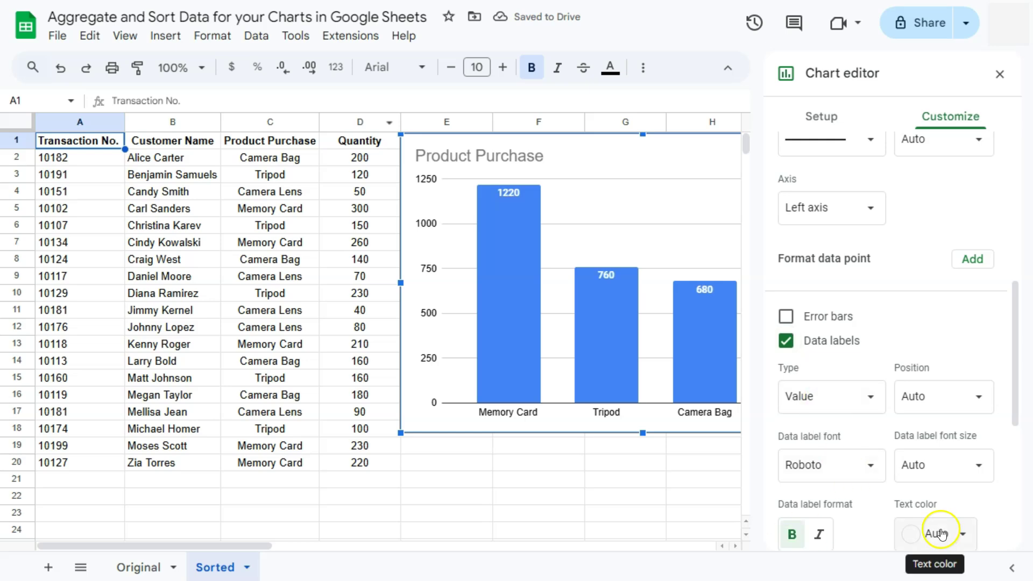
click(866, 464)
click(830, 358)
scroll(915, 377, down, 2)
click(939, 376)
click(932, 271)
scroll(877, 415, up, 7)
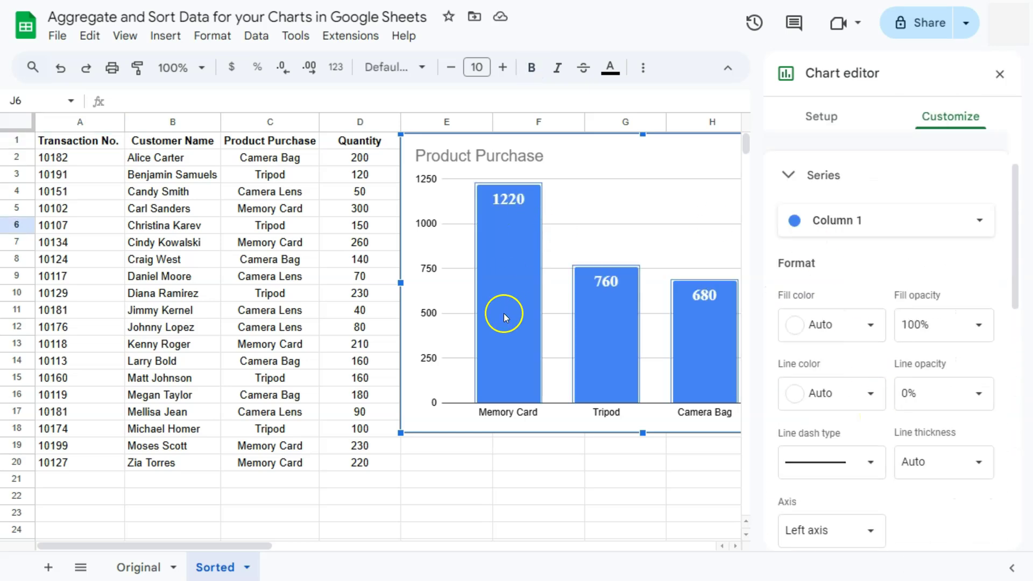
- Make the bars dark green and close the Chart editor
click(845, 326)
click(869, 184)
click(657, 201)
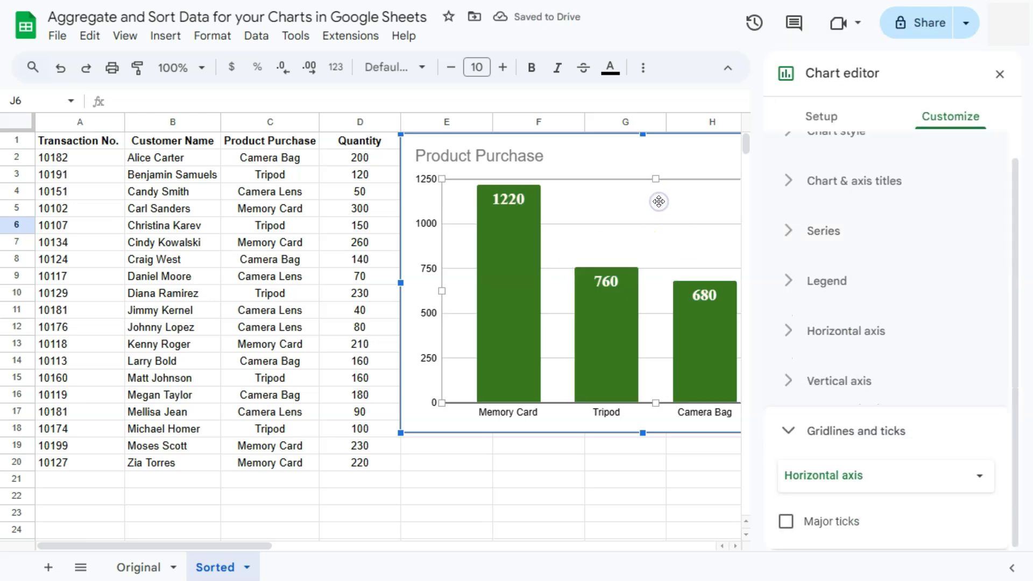
click(1000, 73)
click(910, 176)
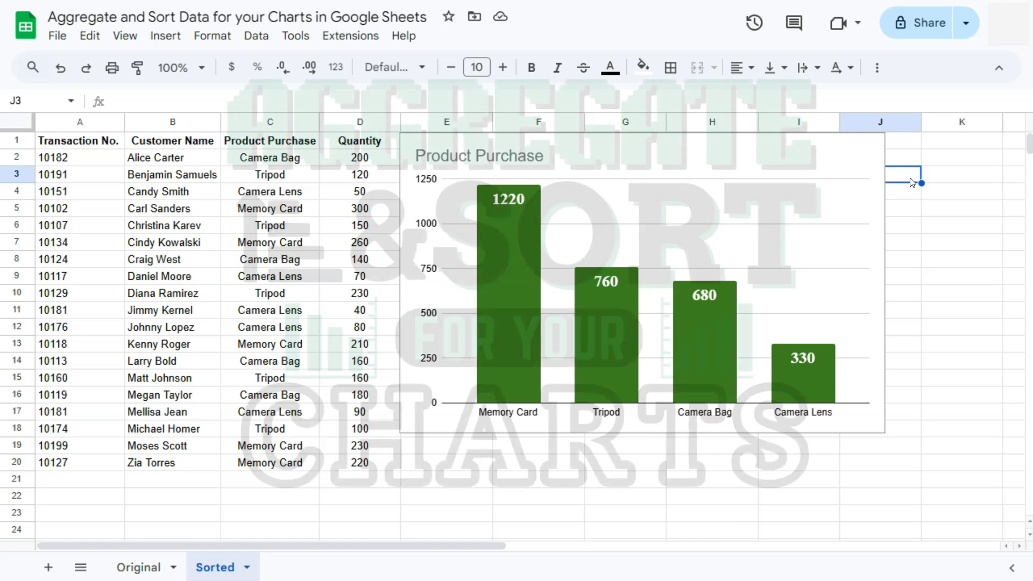
click(900, 185)
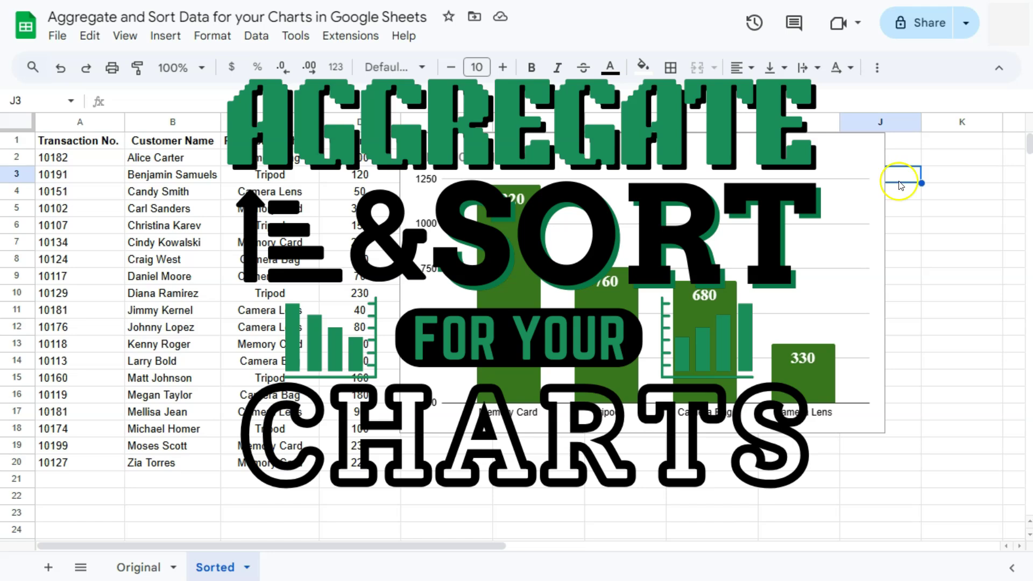